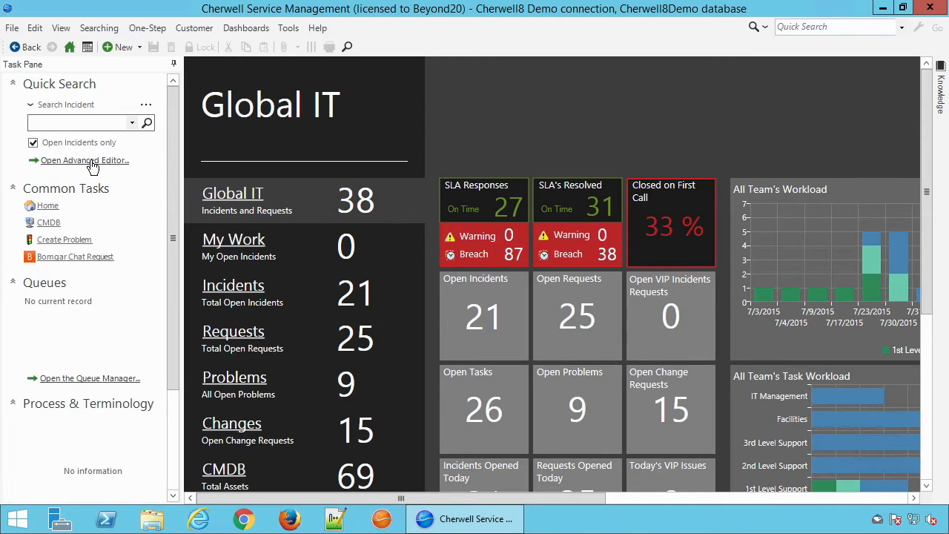
# Set the Quick Search record type to Incident.
pyautogui.click(98, 29)
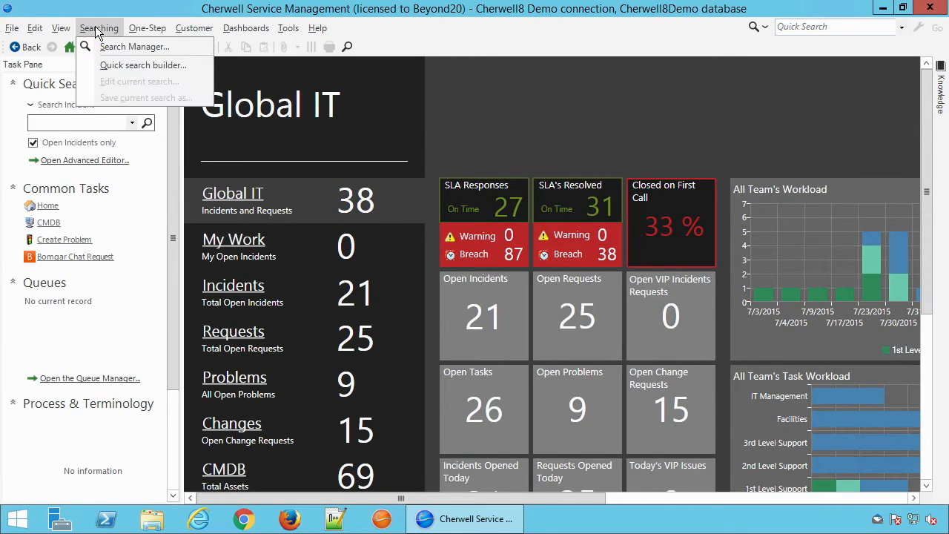
pyautogui.click(105, 13)
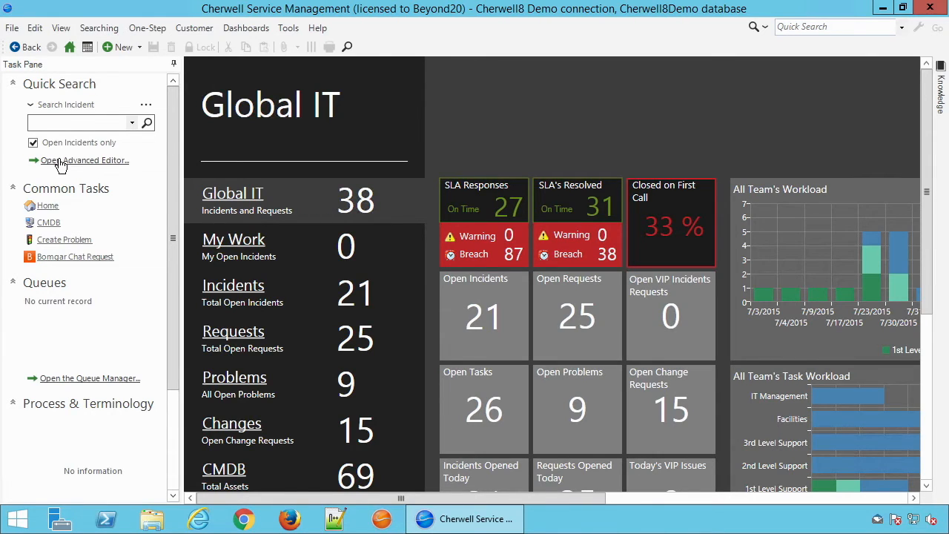
pyautogui.click(71, 104)
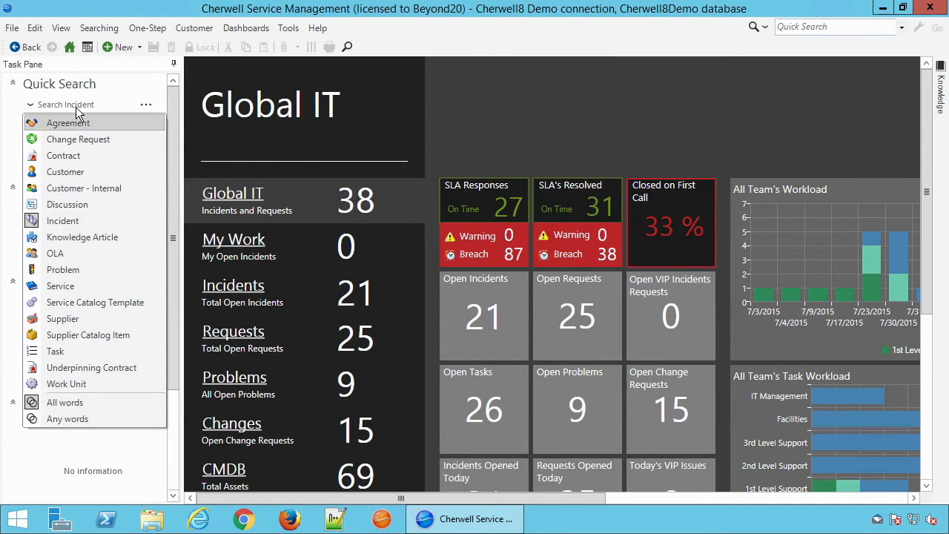
pyautogui.click(71, 222)
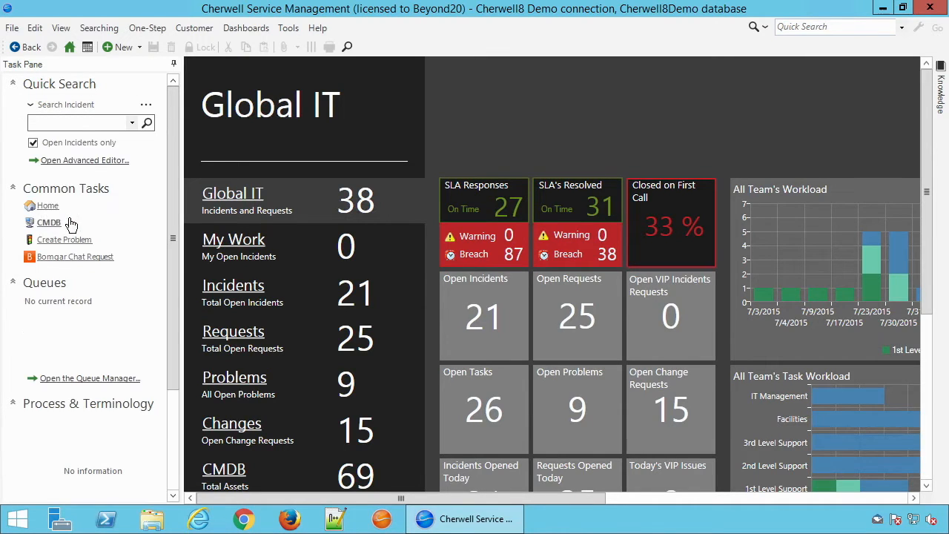
pyautogui.click(67, 162)
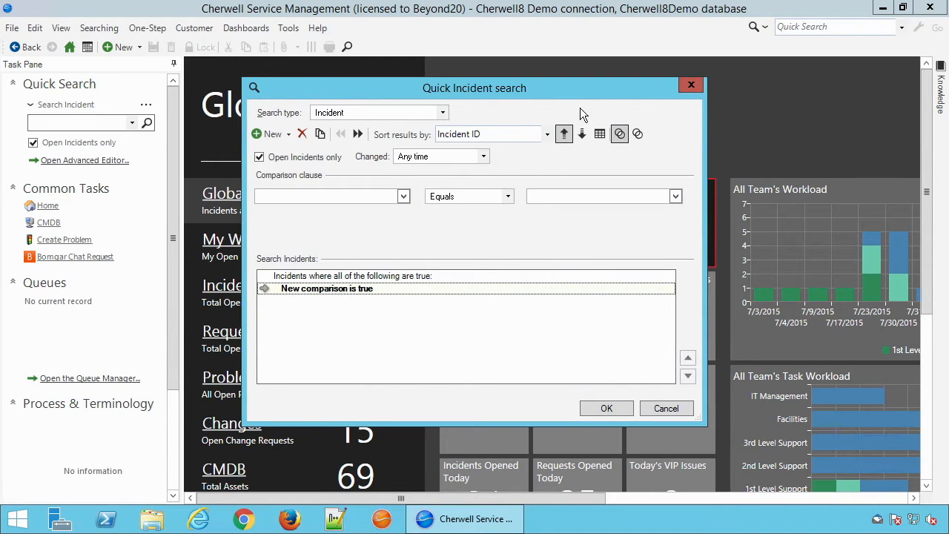
pyautogui.click(691, 86)
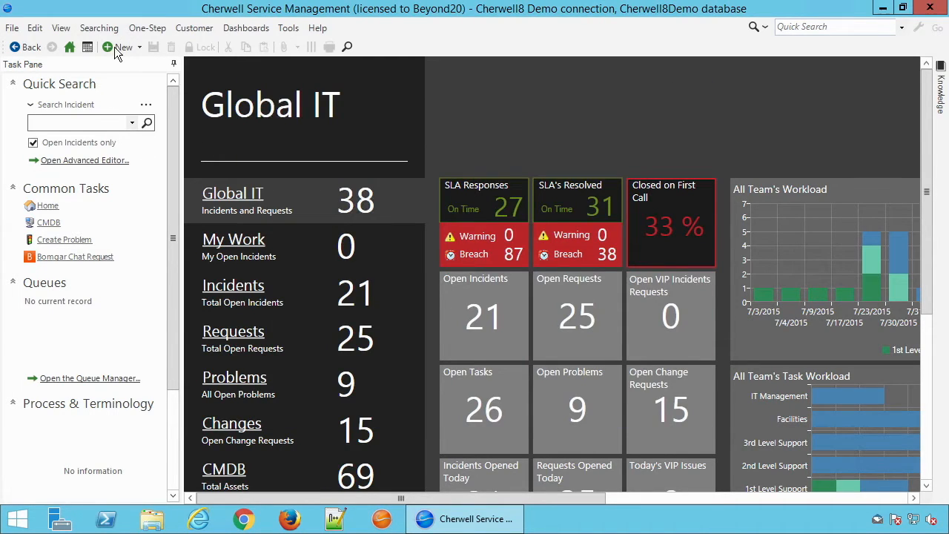
pyautogui.click(173, 64)
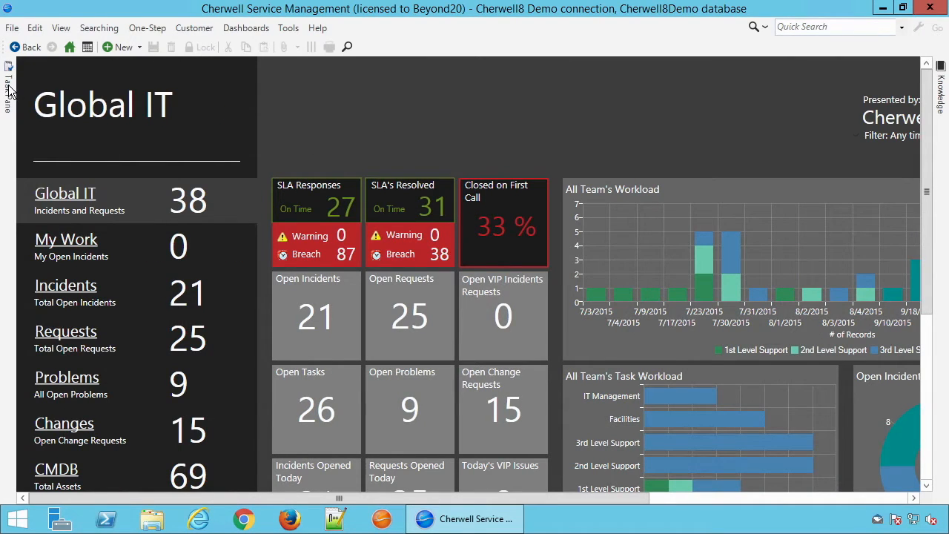
pyautogui.moveTo(9, 87)
pyautogui.click(173, 65)
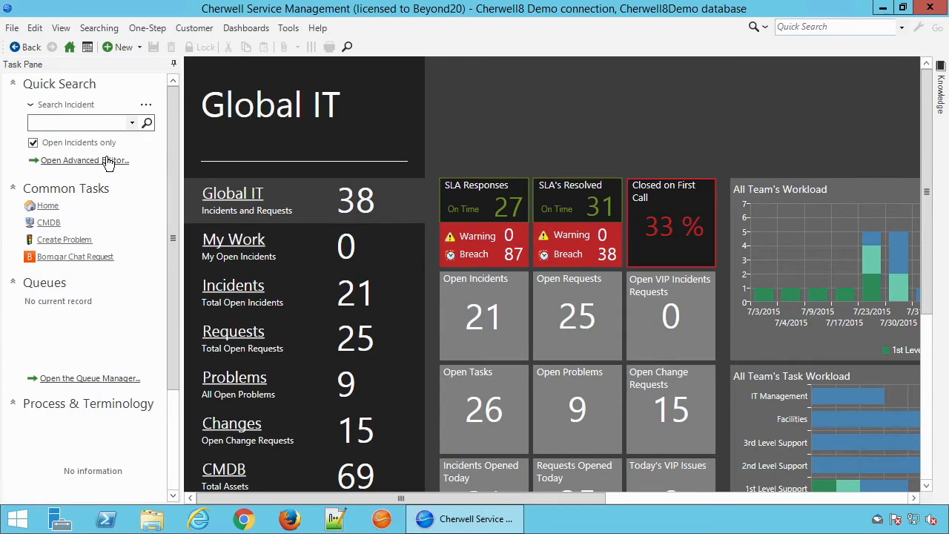
# Open the advanced quick search editor and add the condition Incident.Service equals Account Management.
pyautogui.click(59, 164)
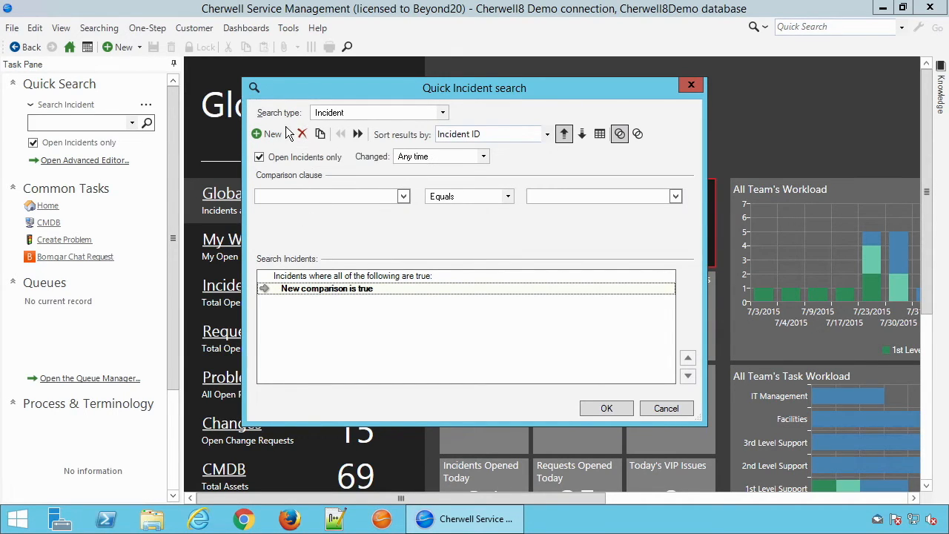
pyautogui.click(403, 197)
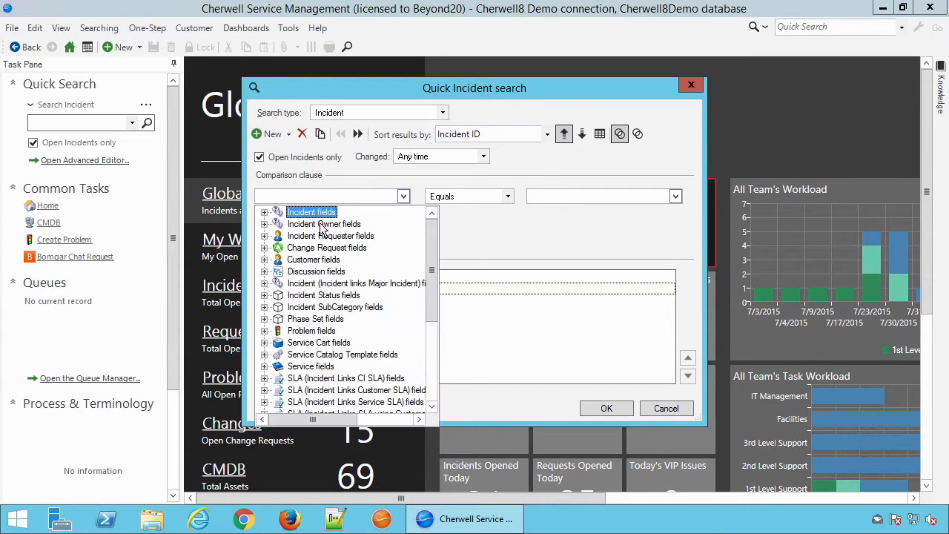
pyautogui.scroll(-10, 317, 245)
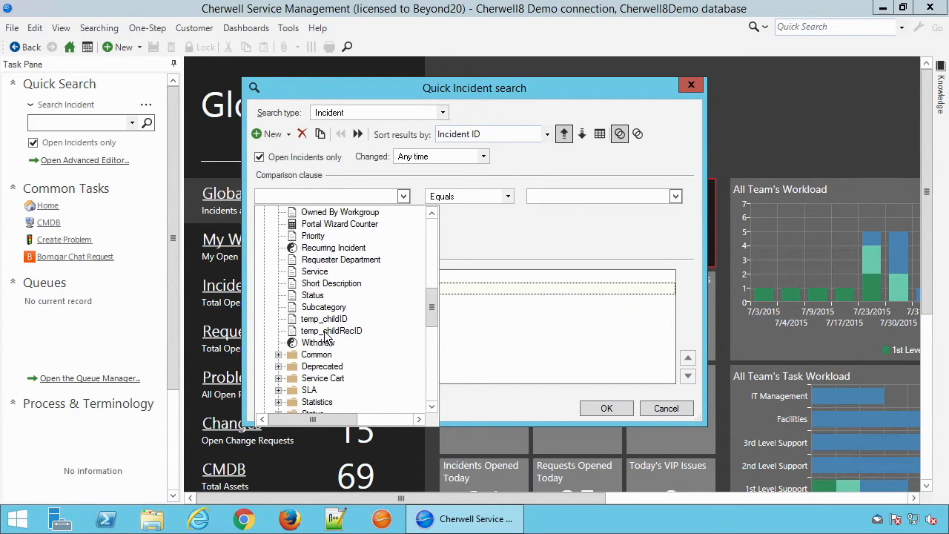
pyautogui.click(315, 272)
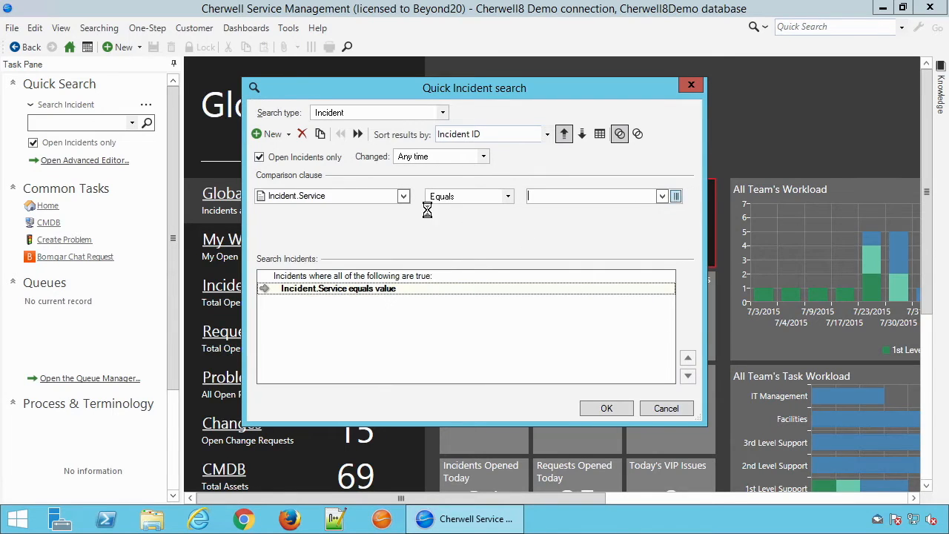
pyautogui.doubleClick(277, 170)
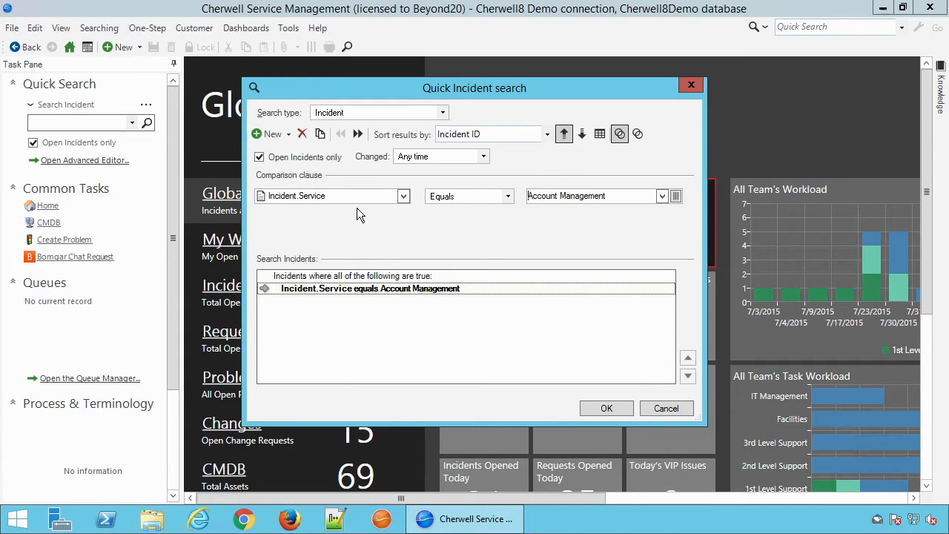
# Duplicate the Account Management condition and change the copy's service value to Conferencing/Presentation.
pyautogui.click(347, 291)
pyautogui.click(320, 133)
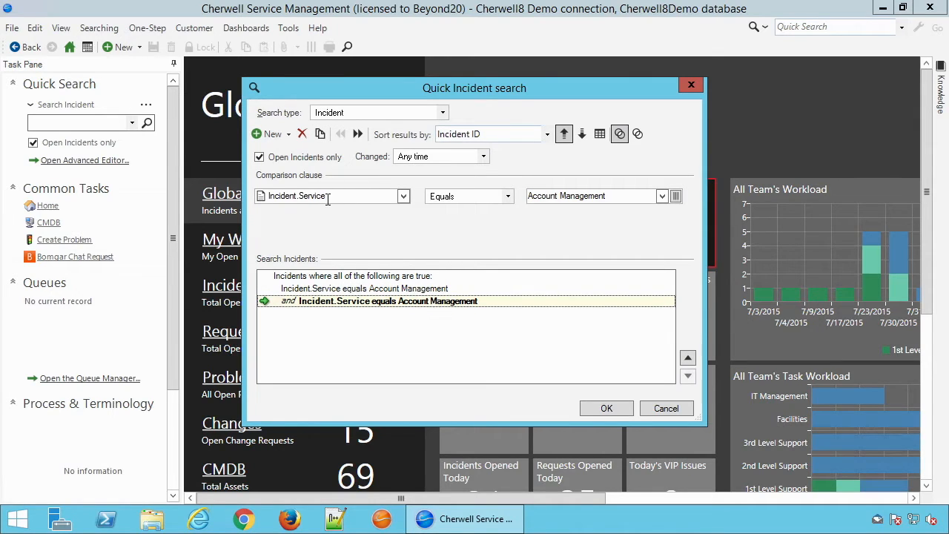
pyautogui.click(361, 289)
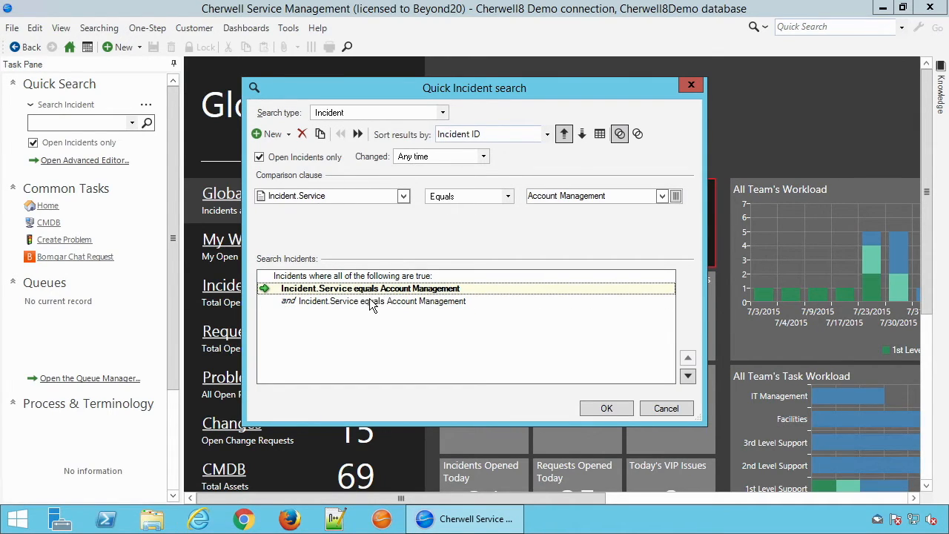
pyautogui.click(369, 303)
pyautogui.click(676, 196)
pyautogui.click(430, 393)
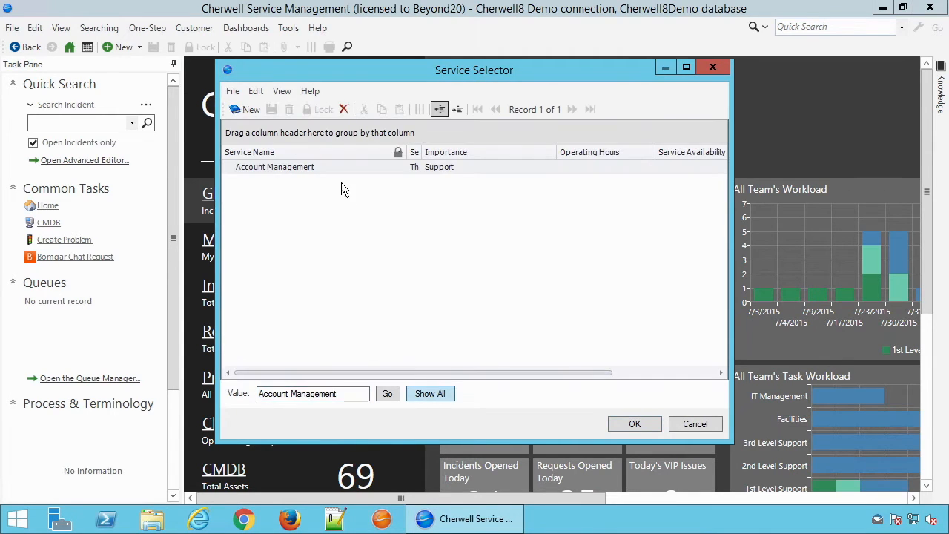
pyautogui.click(300, 181)
pyautogui.click(635, 424)
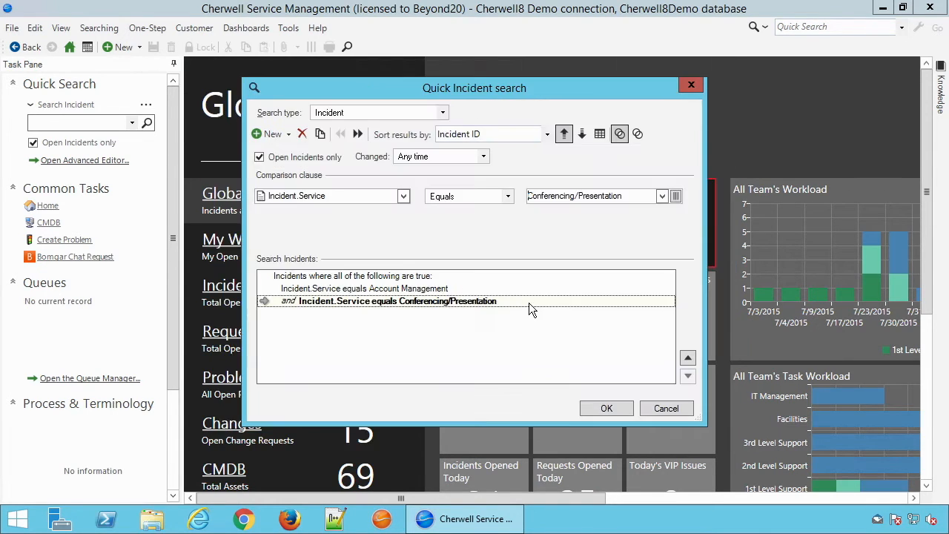
# Change the grouping clause so that at least one of the two service conditions must be true.
pyautogui.click(419, 289)
pyautogui.click(425, 301)
pyautogui.click(420, 289)
pyautogui.click(418, 276)
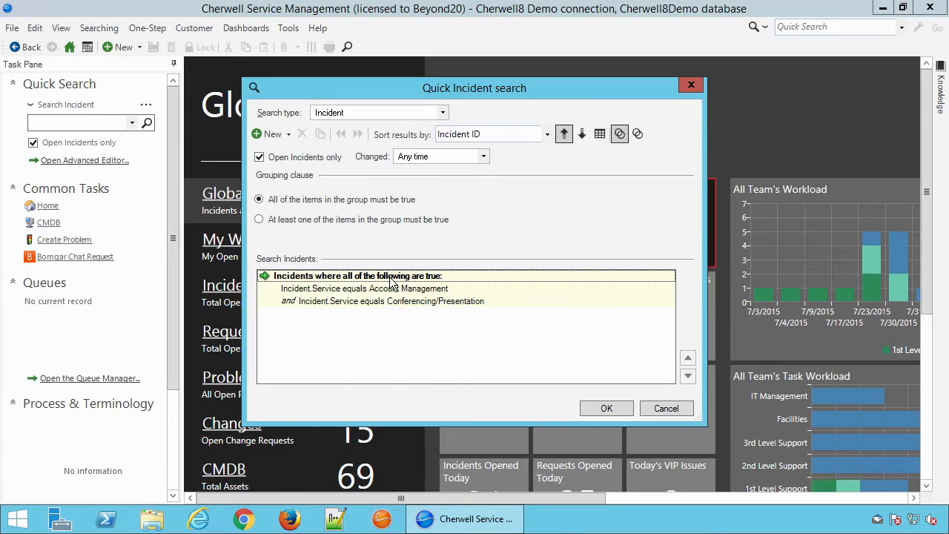
pyautogui.click(288, 221)
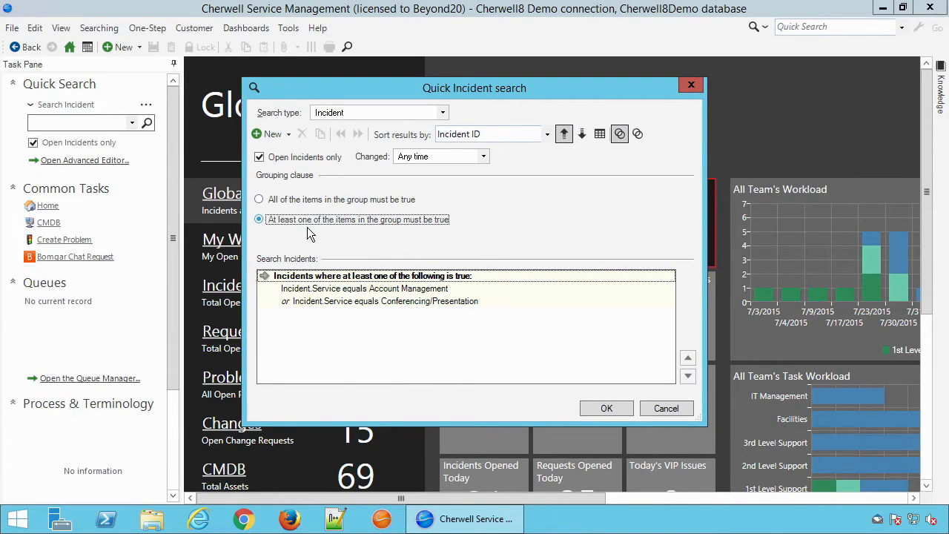
pyautogui.click(343, 292)
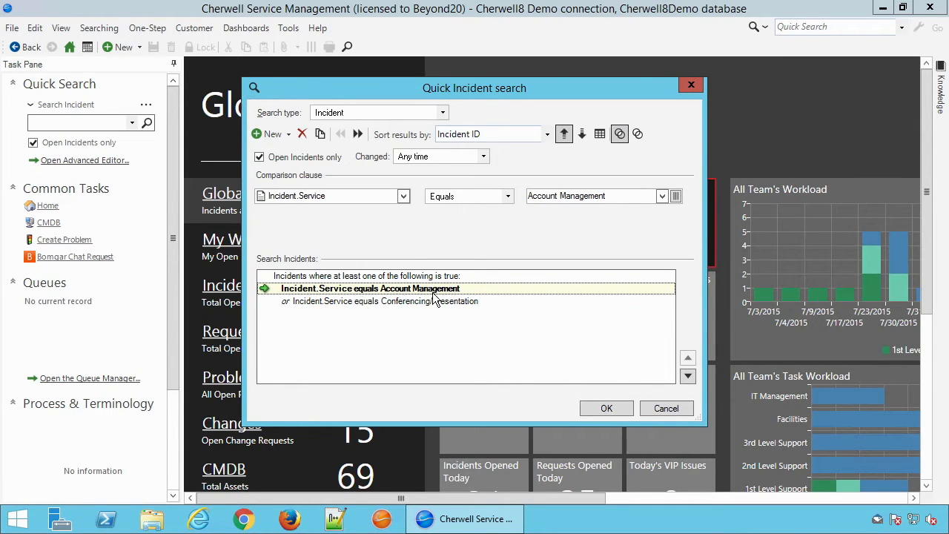
pyautogui.click(287, 303)
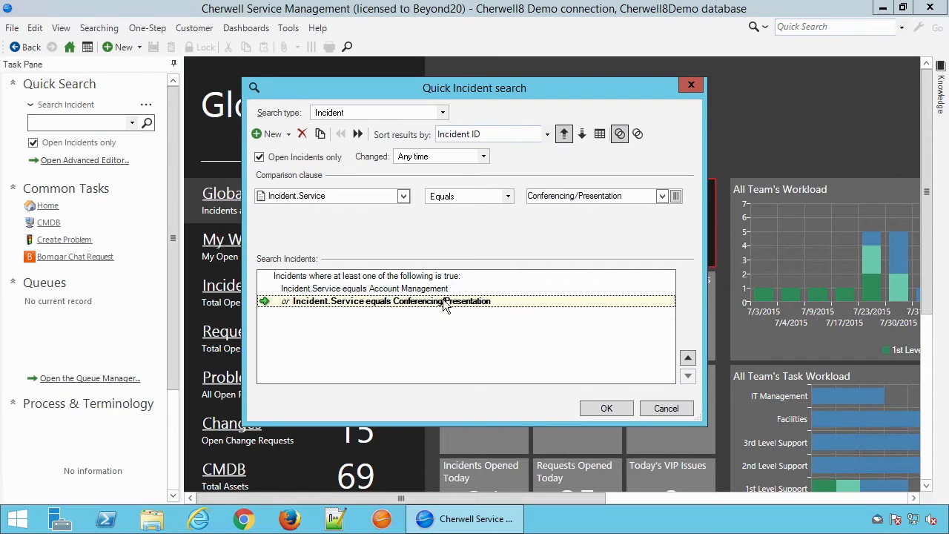
pyautogui.click(412, 277)
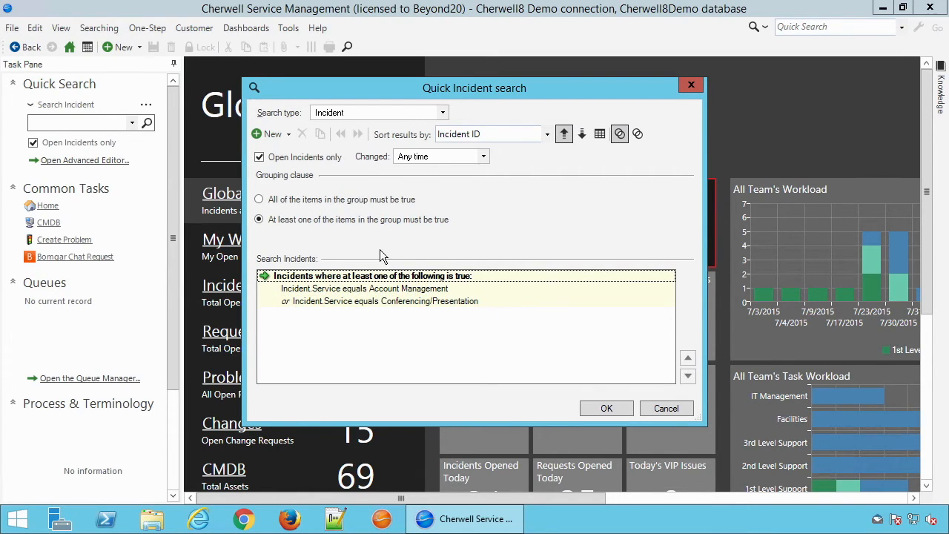
pyautogui.click(371, 293)
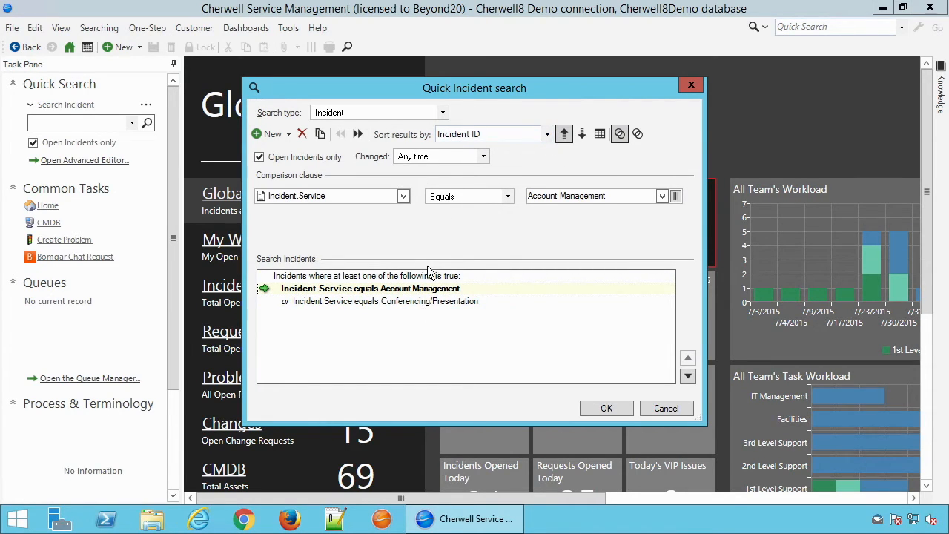
# Sort the search results by Last Modified Date Time.
pyautogui.click(547, 135)
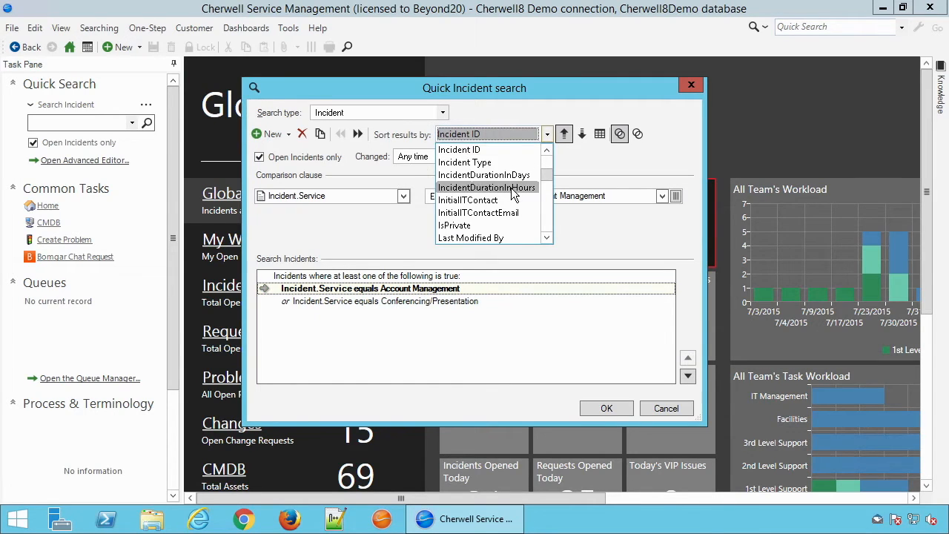
pyautogui.scroll(-3, 510, 192)
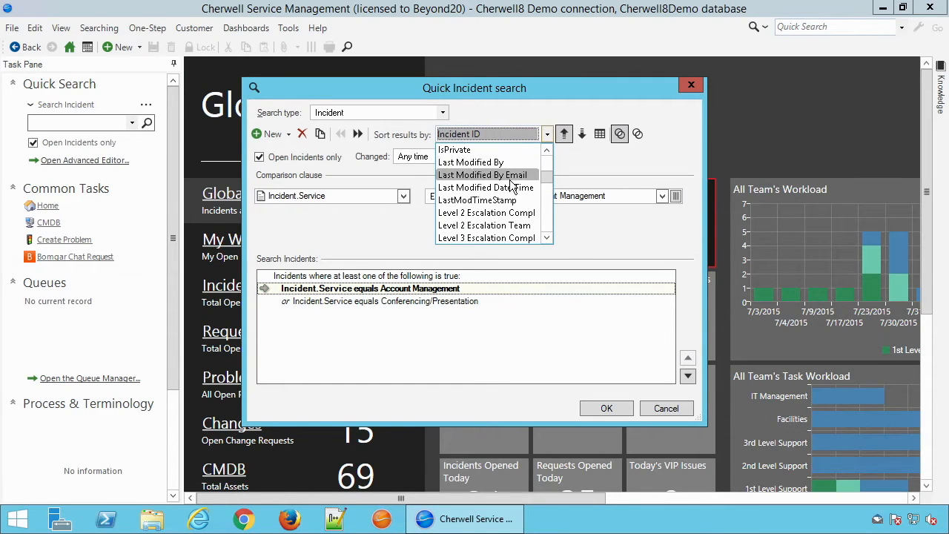
pyautogui.press('Escape')
pyautogui.click(512, 186)
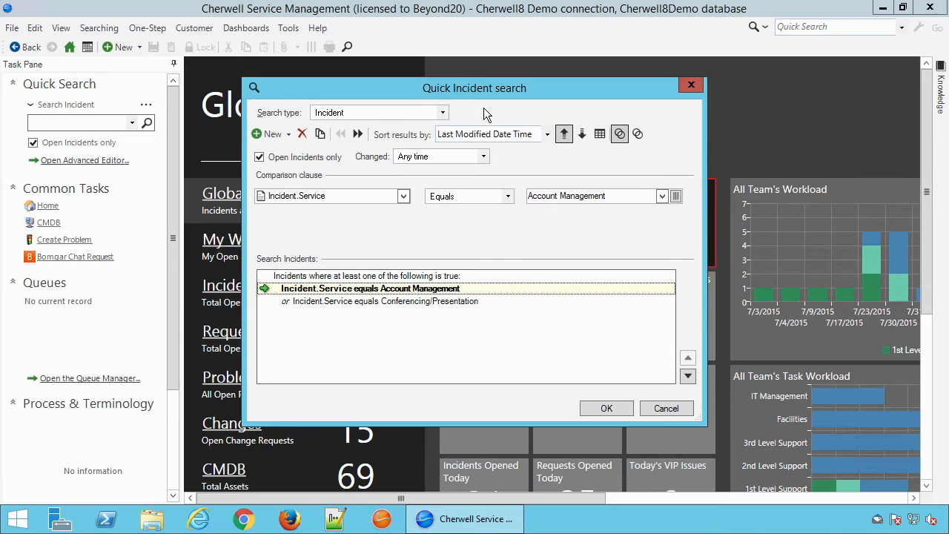
# Add Service as a second sort field after Last Modified Date Time in the multi-column sort.
pyautogui.click(601, 134)
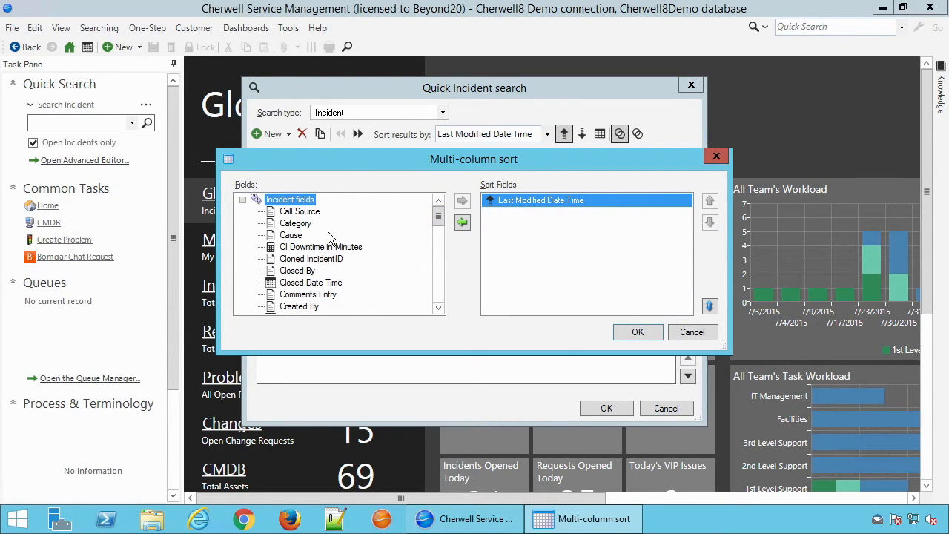
pyautogui.moveTo(438, 223); pyautogui.dragTo(438, 279)
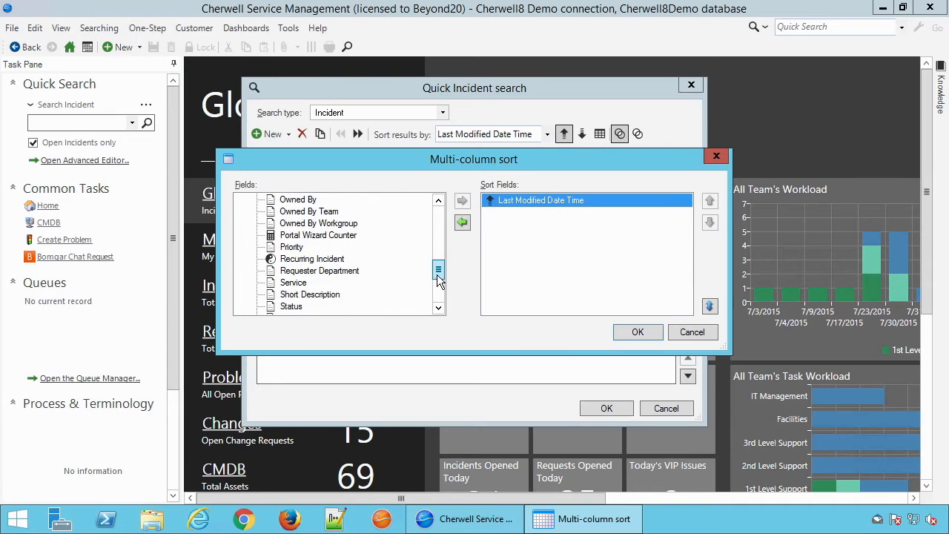
pyautogui.click(295, 284)
pyautogui.click(463, 202)
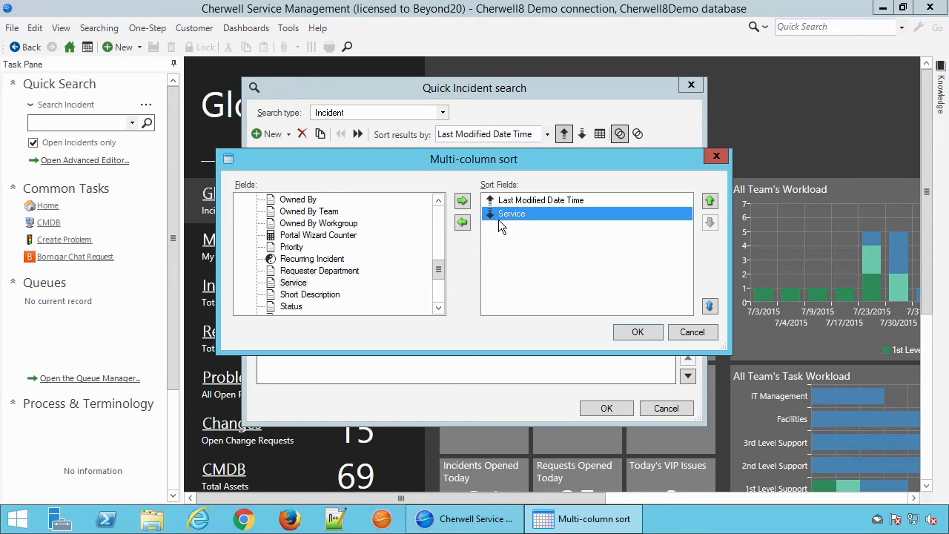
pyautogui.click(638, 333)
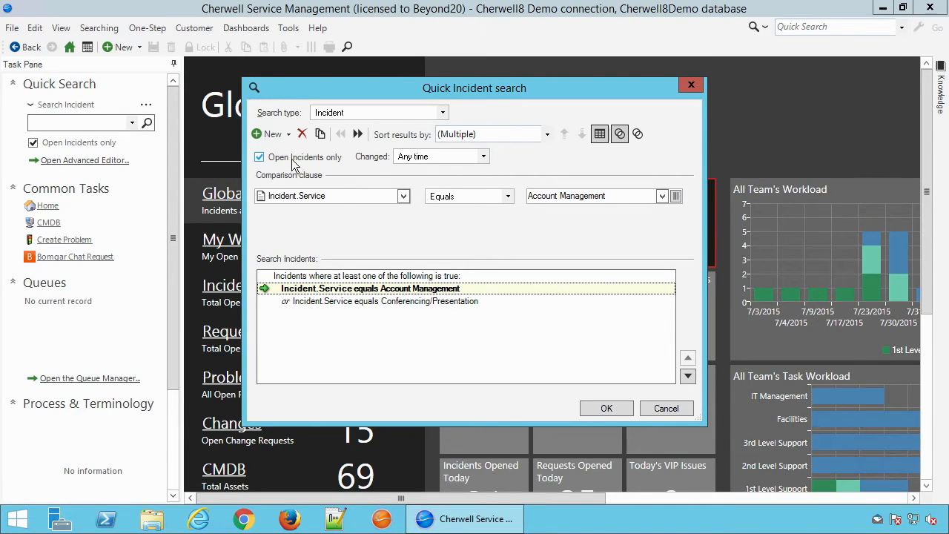
# Run the incident search and look through the columns of the results grid.
pyautogui.click(602, 409)
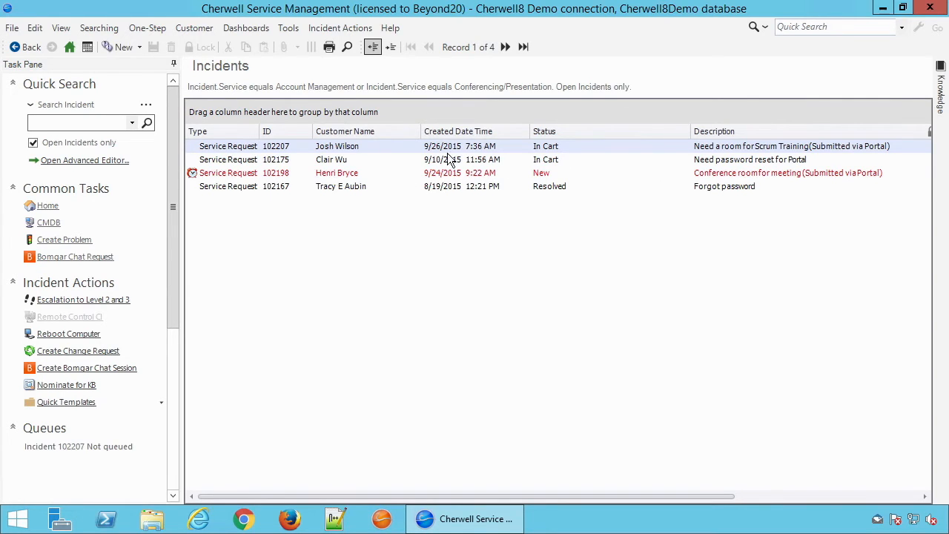
pyautogui.moveTo(551, 496); pyautogui.dragTo(704, 499)
pyautogui.moveTo(651, 517); pyautogui.dragTo(420, 496)
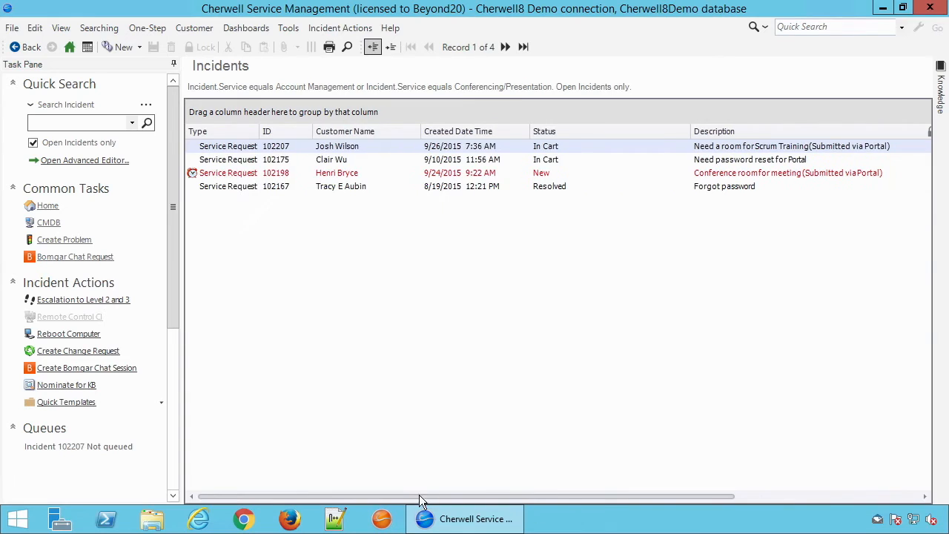
# Open the results grid's full column customization, find the Service field and add it to the selected fields.
pyautogui.rightClick(231, 133)
pyautogui.moveTo(268, 144)
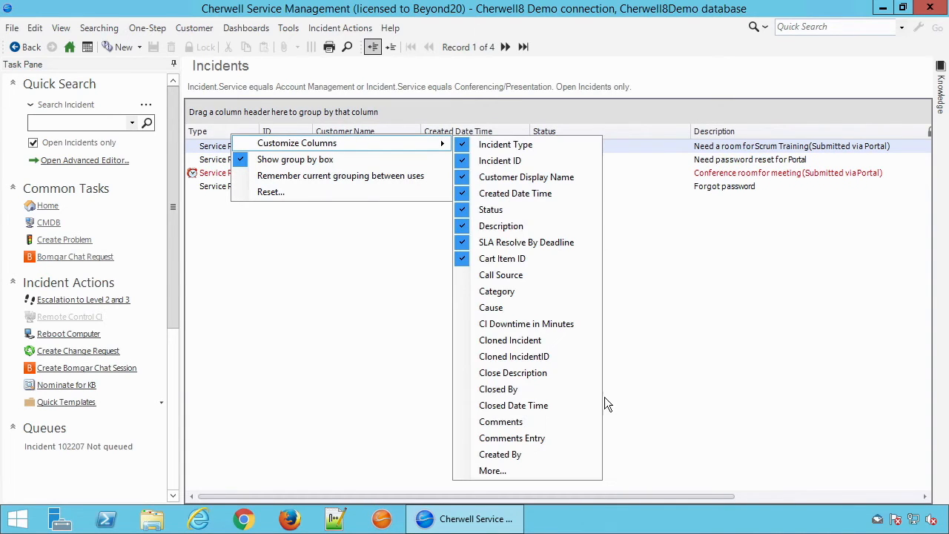
pyautogui.click(526, 469)
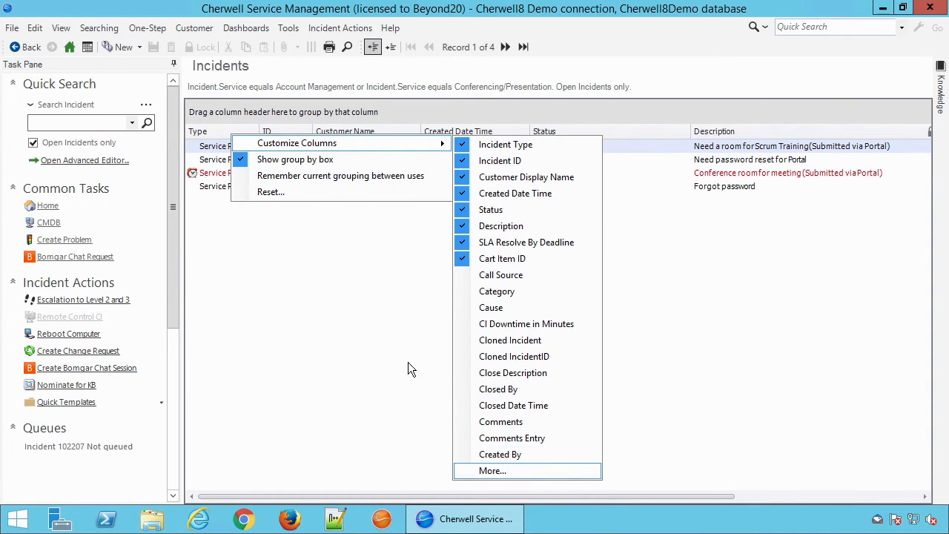
pyautogui.write('service')
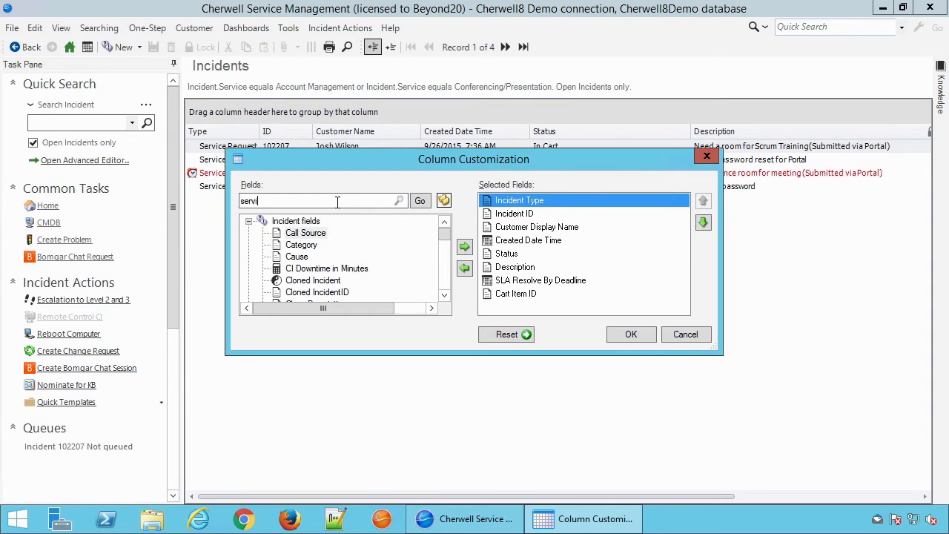
pyautogui.click(464, 247)
# Move the Service field up to directly after Incident Type and apply the column customization.
pyautogui.click(703, 201)
pyautogui.click(702, 202)
pyautogui.click(703, 202)
pyautogui.click(702, 202)
pyautogui.click(702, 202)
pyautogui.click(703, 202)
pyautogui.click(703, 201)
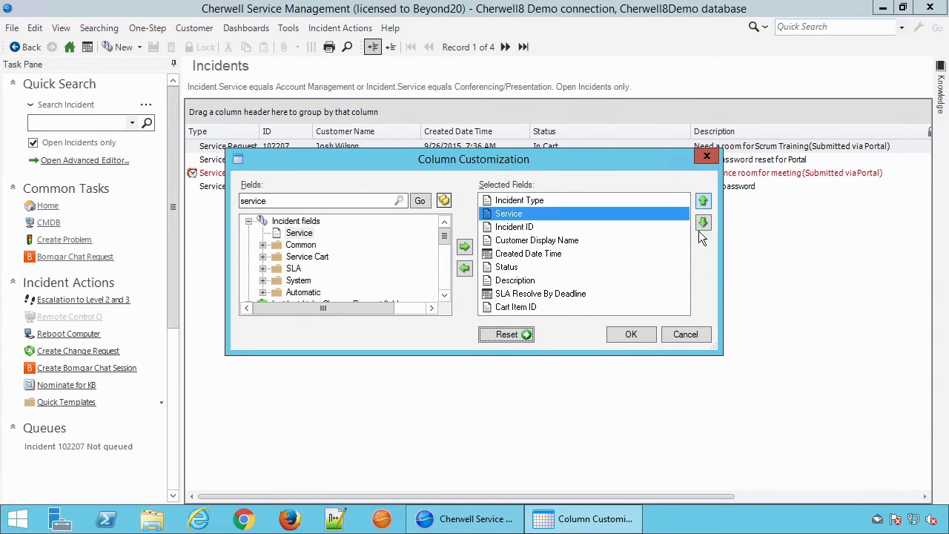
pyautogui.click(631, 333)
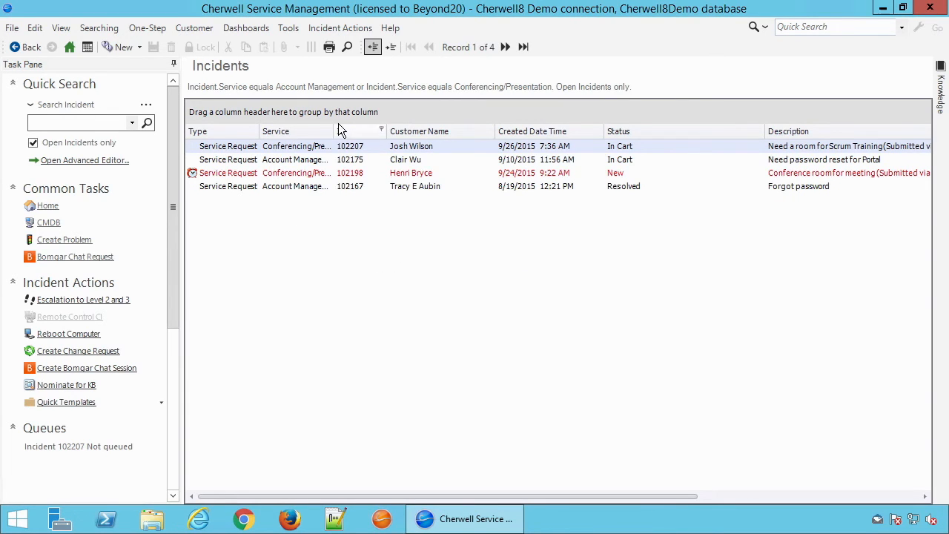
# Widen the Service column so the full service names fit, and select the last incident in the results grid.
pyautogui.moveTo(335, 131); pyautogui.dragTo(413, 131)
pyautogui.click(302, 180)
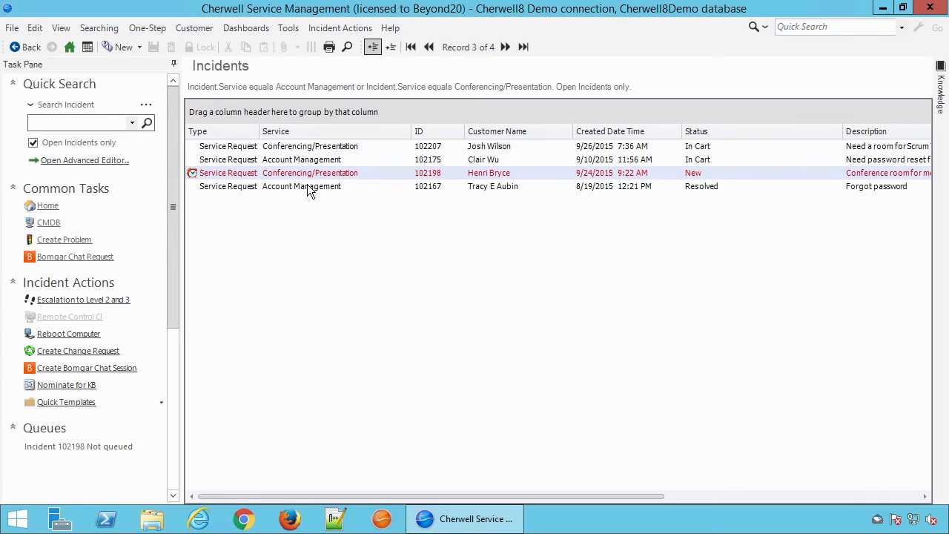
pyautogui.click(289, 188)
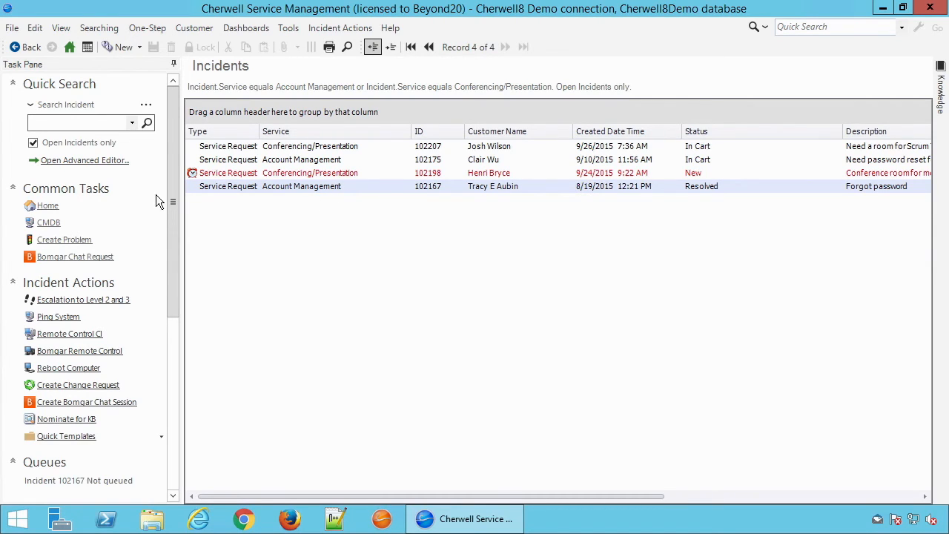
# Edit the current incident search and delete the condition that Incident.Status is not equal to Closed.
pyautogui.click(83, 162)
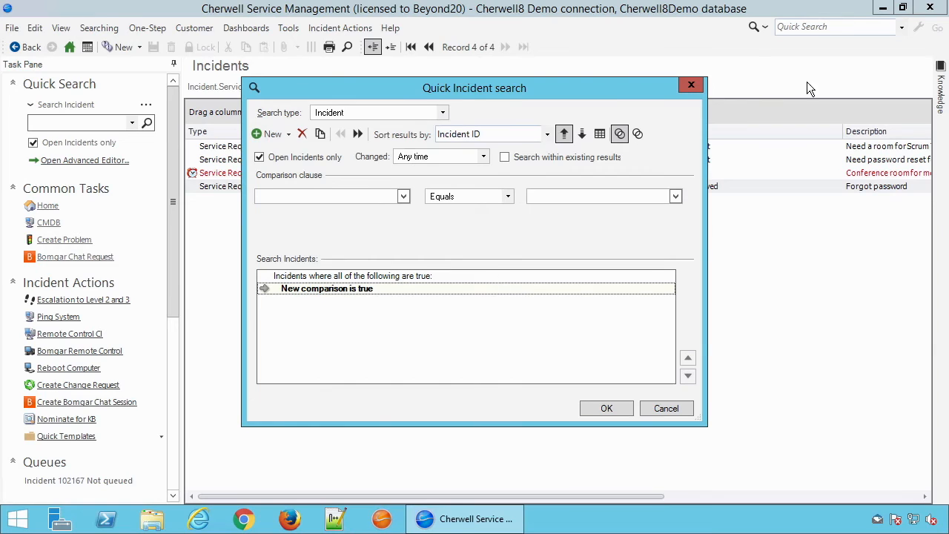
pyautogui.click(697, 84)
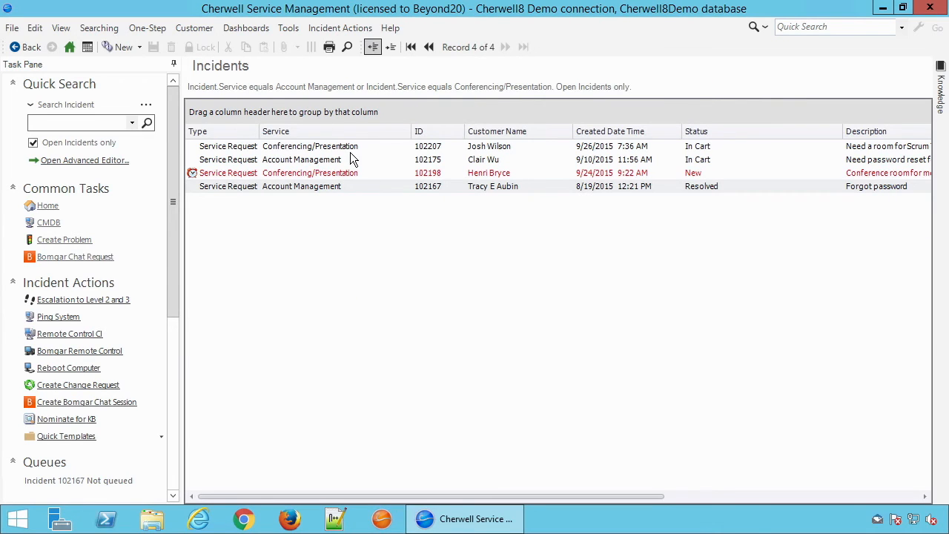
pyautogui.click(100, 28)
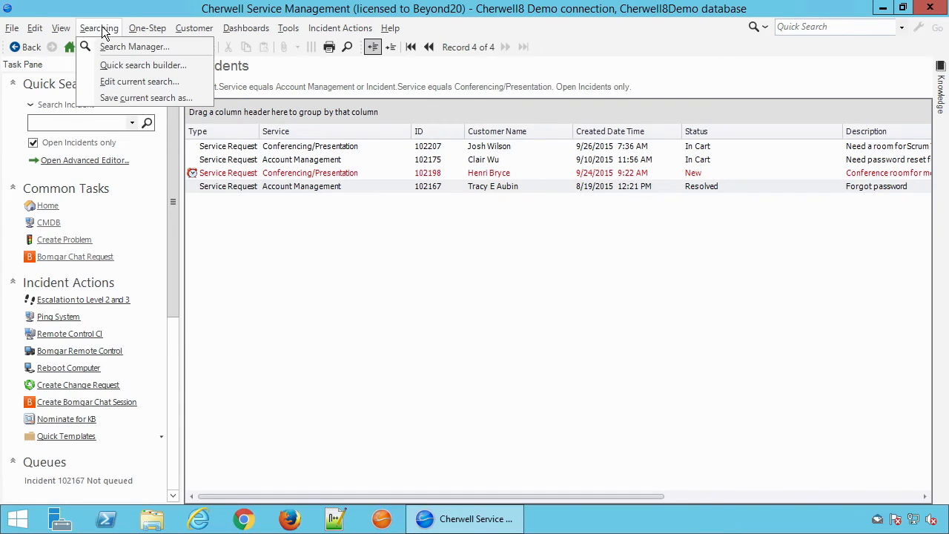
pyautogui.click(126, 80)
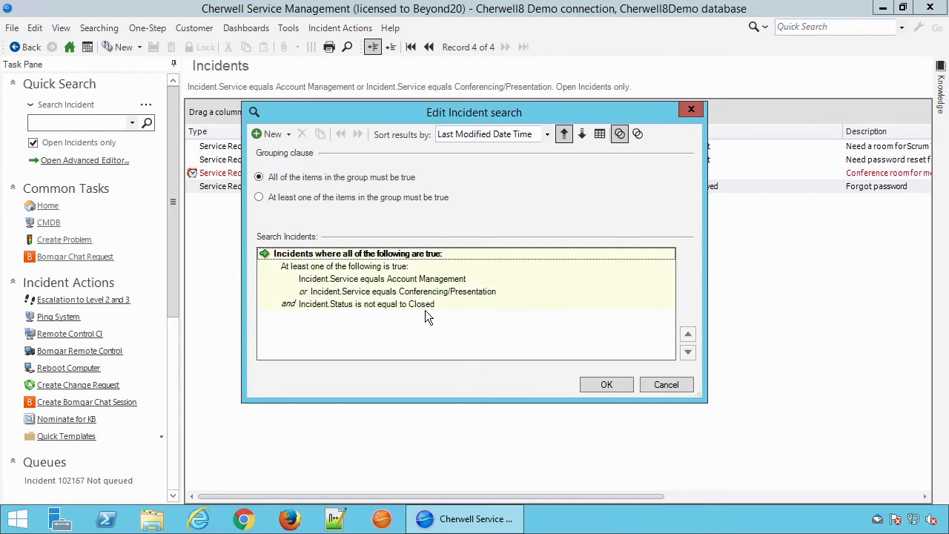
pyautogui.click(404, 306)
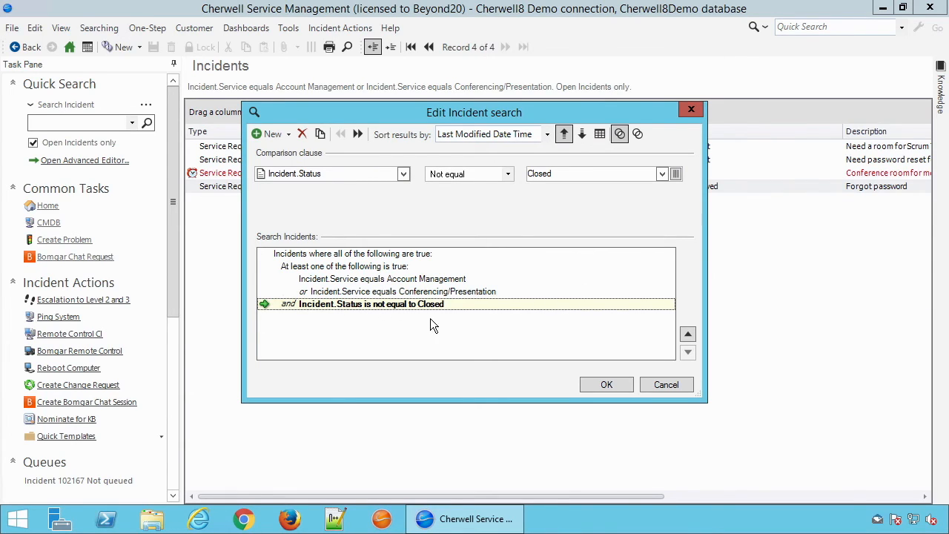
pyautogui.click(303, 135)
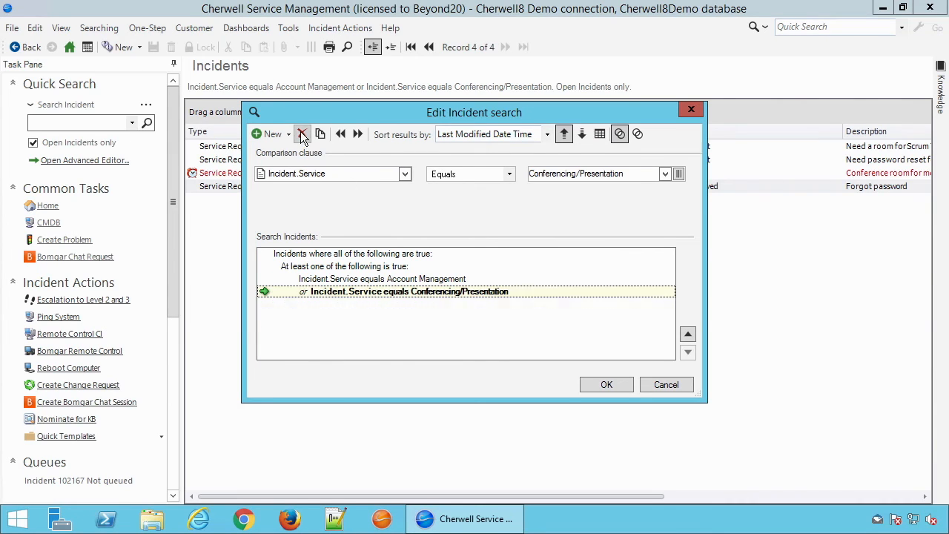
# Run the edited search and look through the returned incidents, selecting the first Conferencing/Presentation record.
pyautogui.click(603, 385)
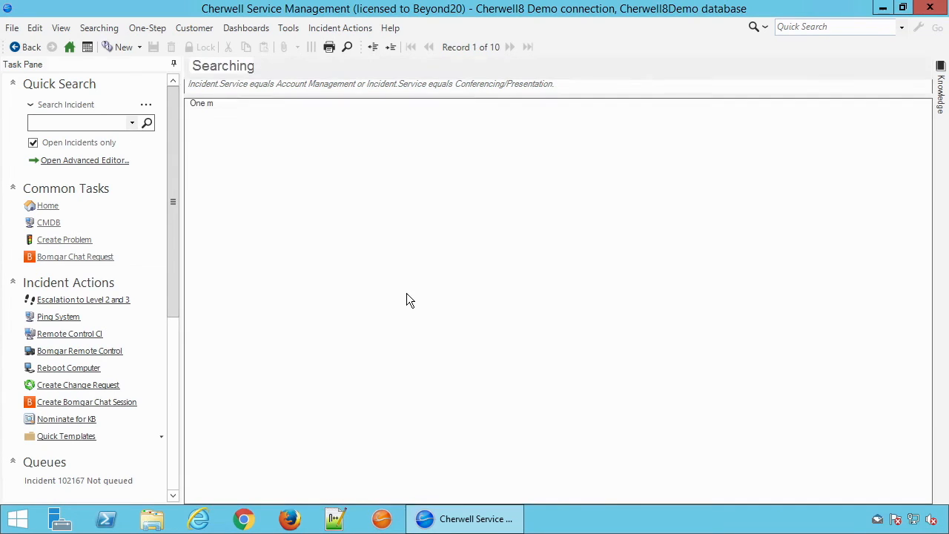
pyautogui.rightClick(307, 163)
pyautogui.click(291, 201)
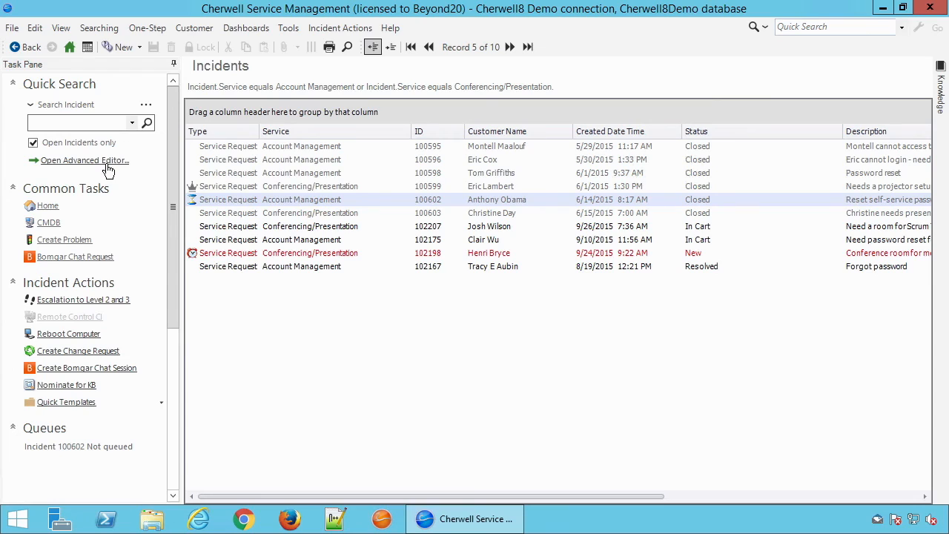
pyautogui.click(227, 188)
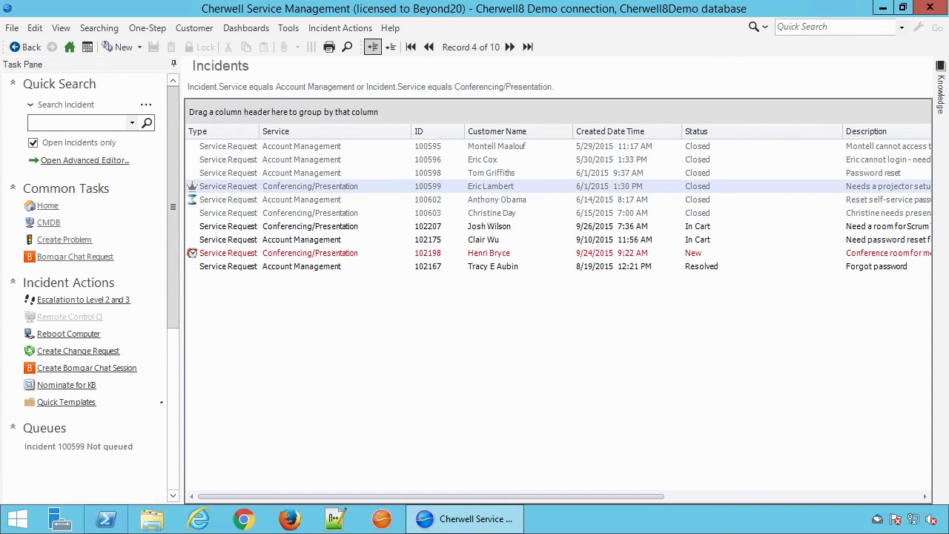